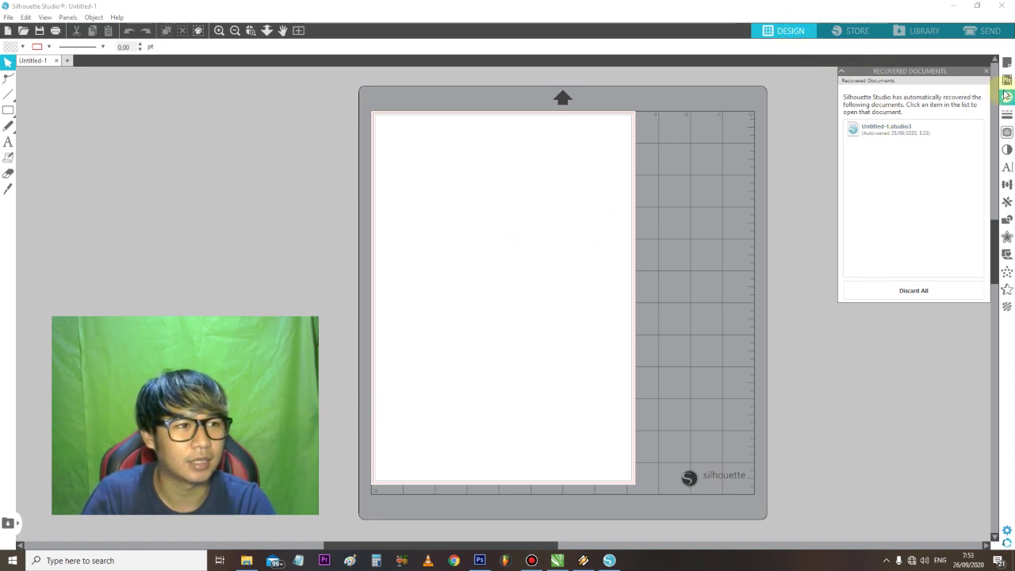
- Try the Auto (12x12) media size in the page setup, and return the page to A4
click(1006, 65)
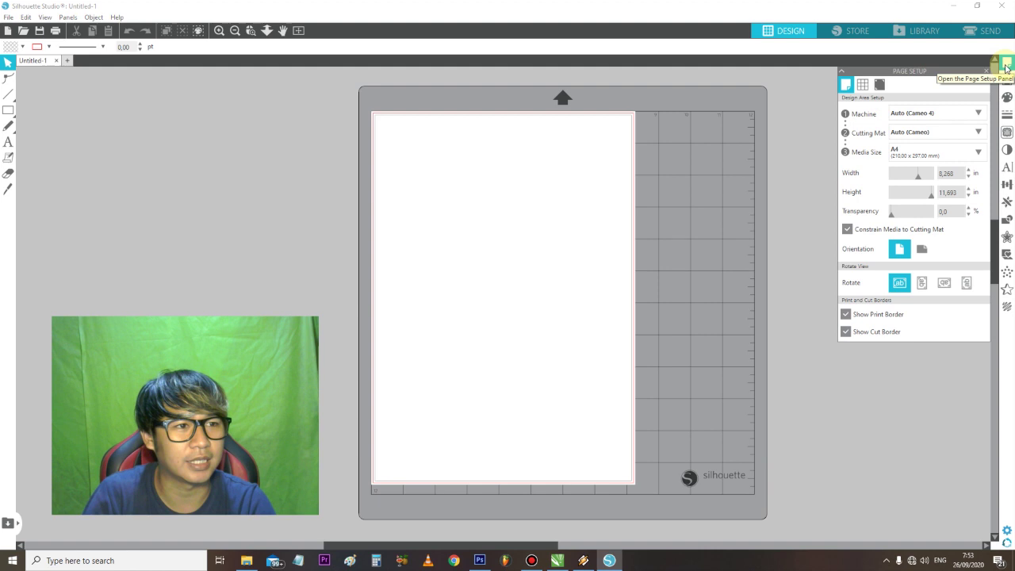
click(983, 156)
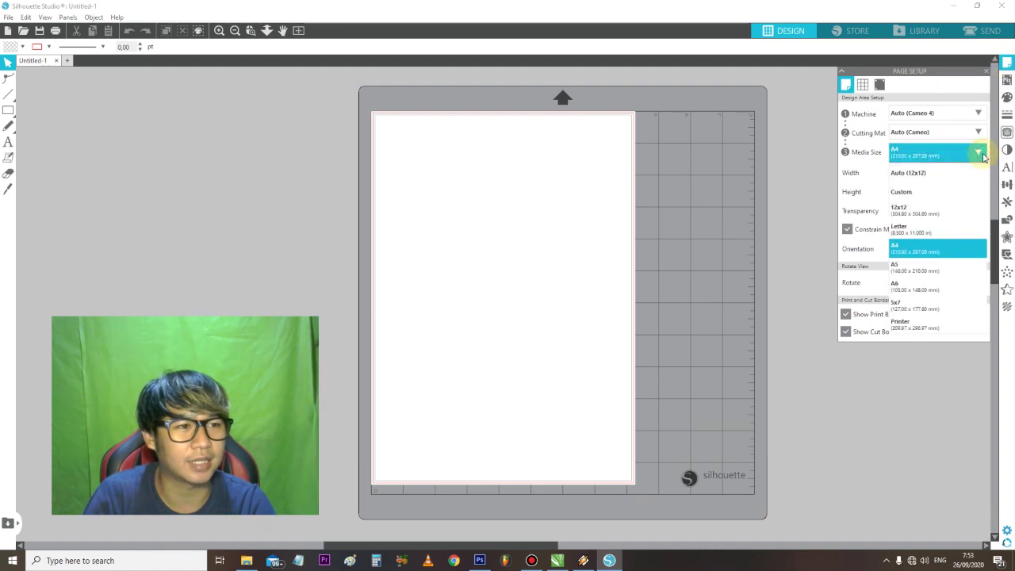
click(939, 176)
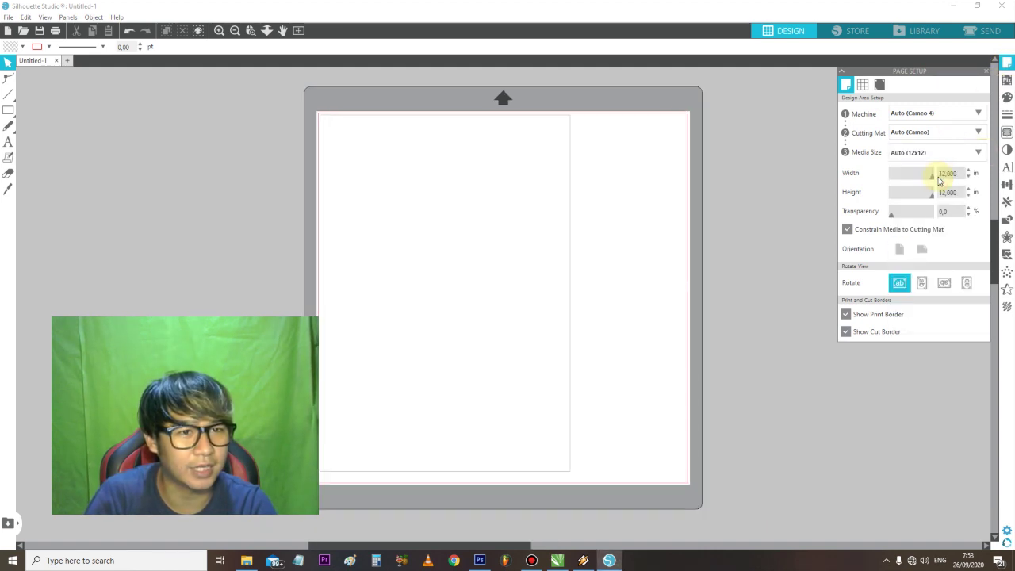
click(981, 156)
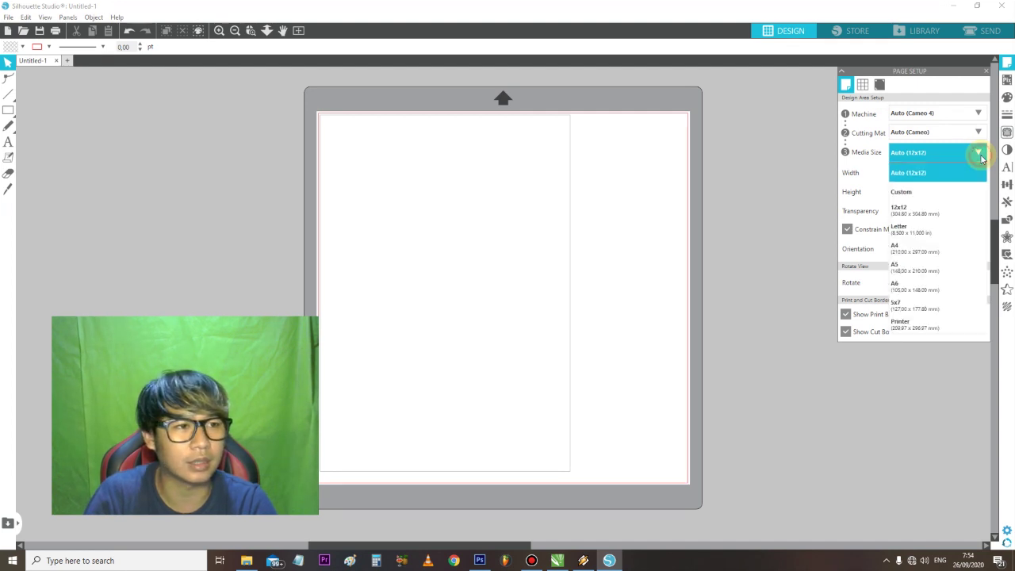
click(914, 251)
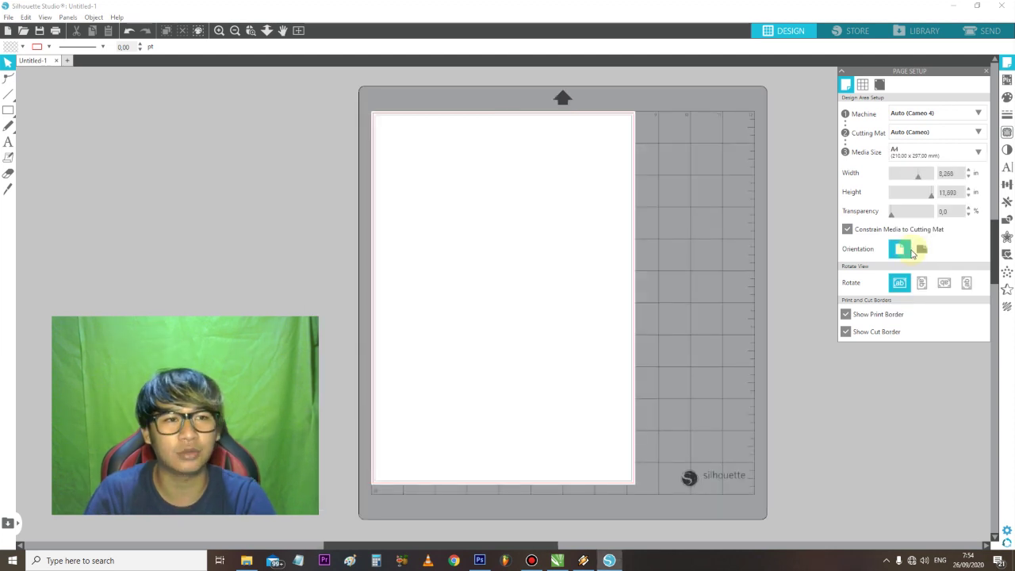
- Bring the FE-74HD_Bak-Kayu image from the UNBOXING MESIN CUTTING / PRINT & CUT folder in File Explorer into the Silhouette Studio design
click(251, 564)
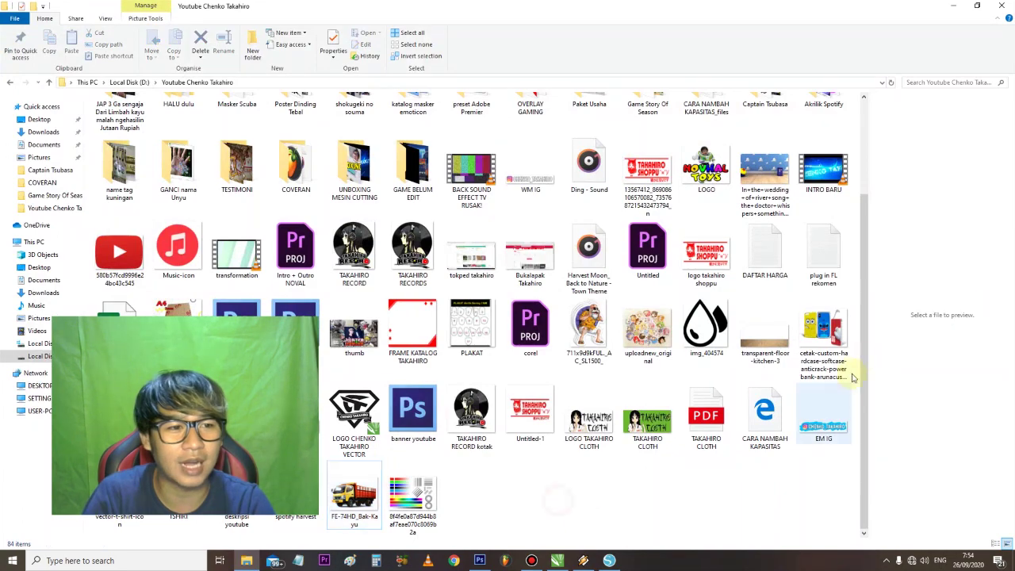
drag(865, 353, 874, 259)
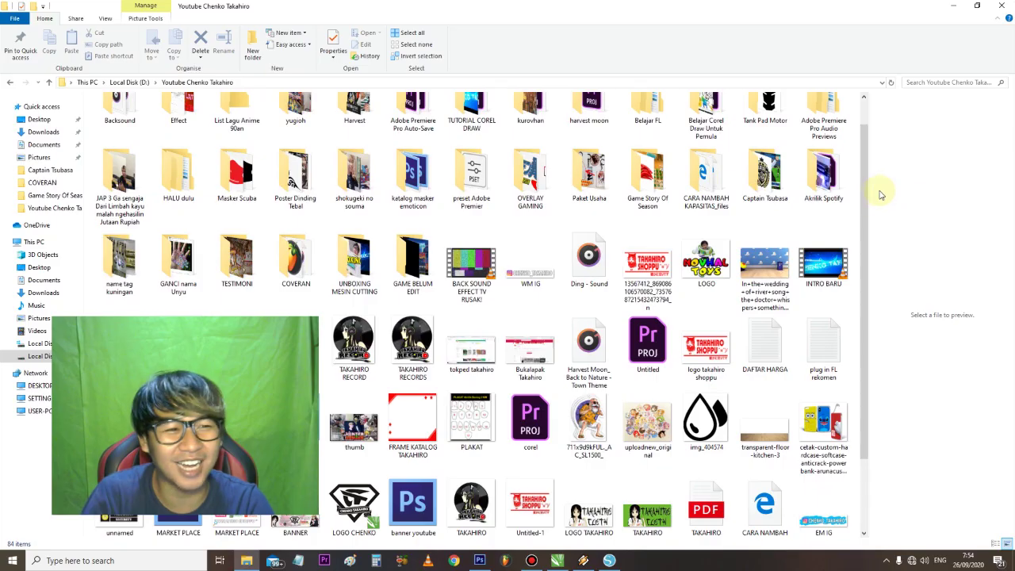
mouse_move(866, 198)
mouse_down()
mouse_move(864, 141)
mouse_move(864, 197)
mouse_up()
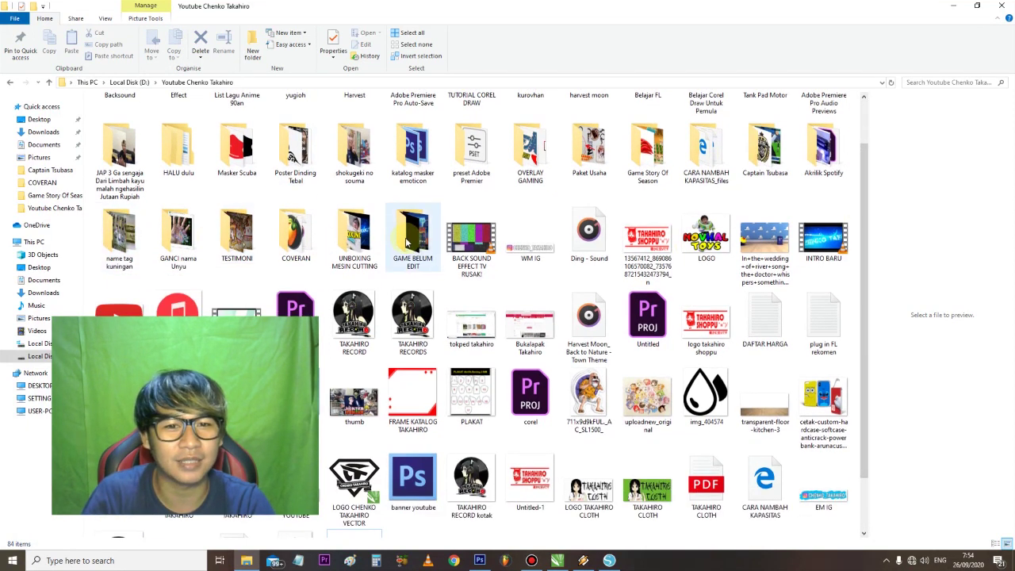
drag(869, 202, 875, 175)
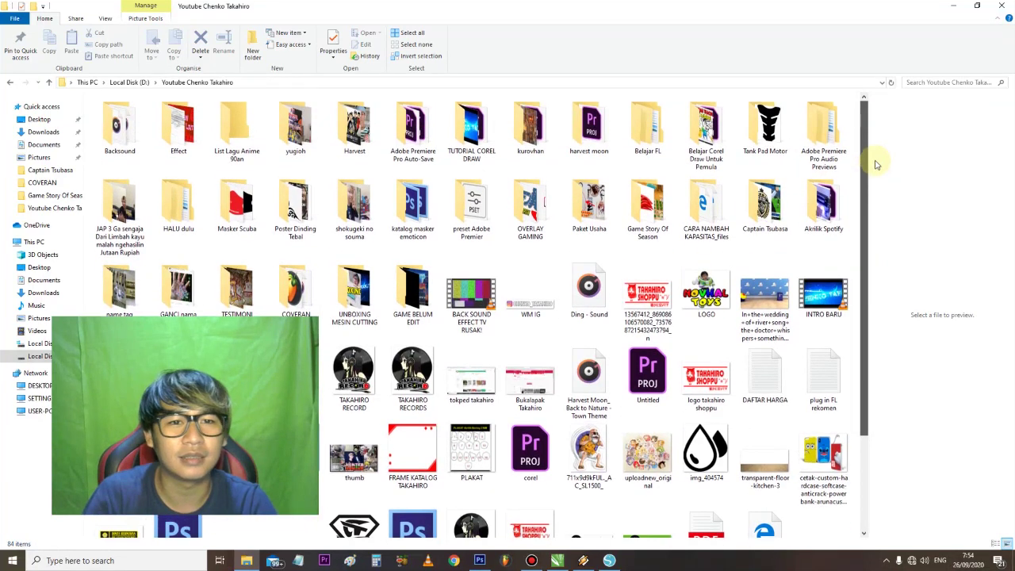
double_click(354, 294)
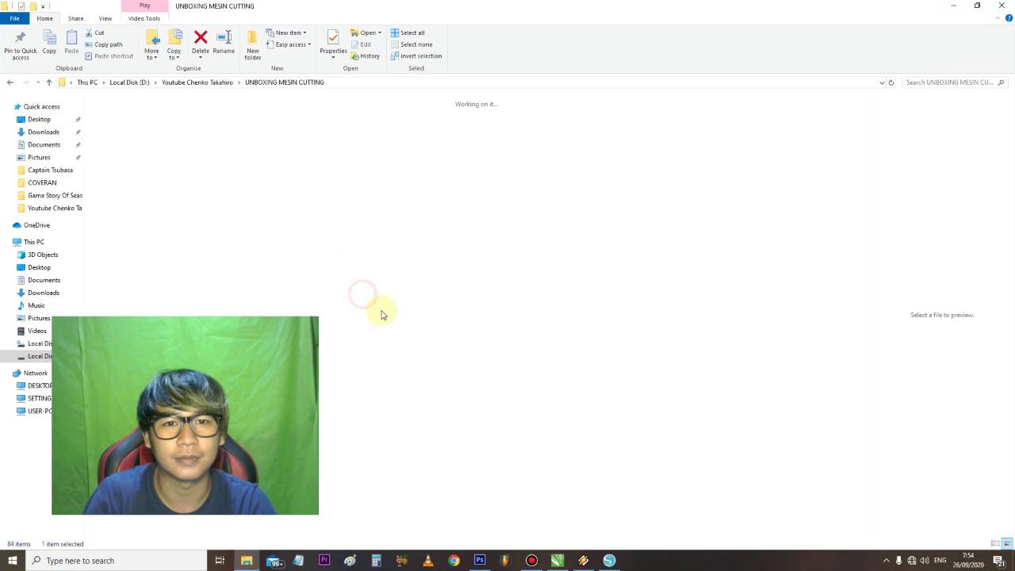
double_click(300, 128)
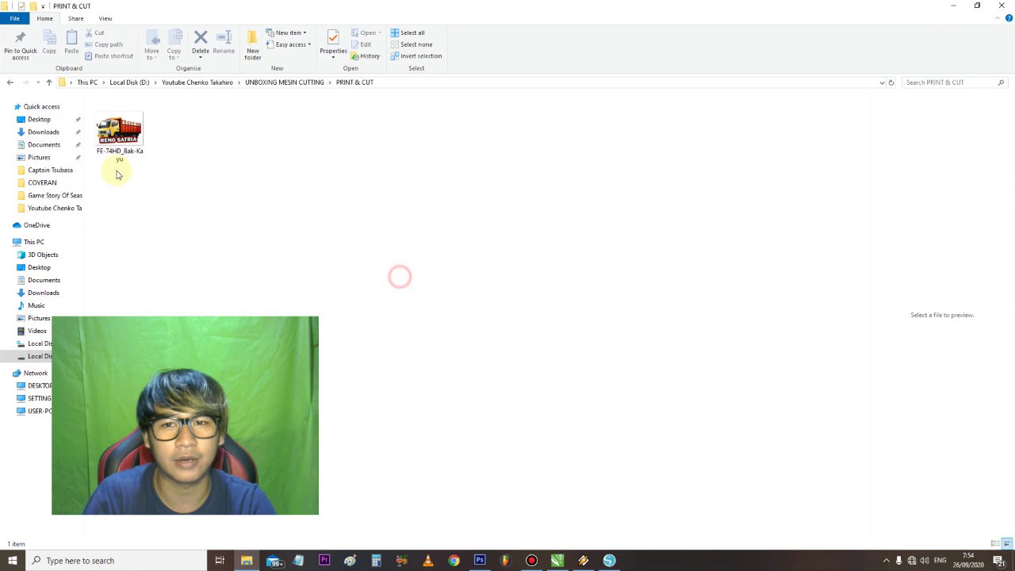
drag(117, 137, 476, 265)
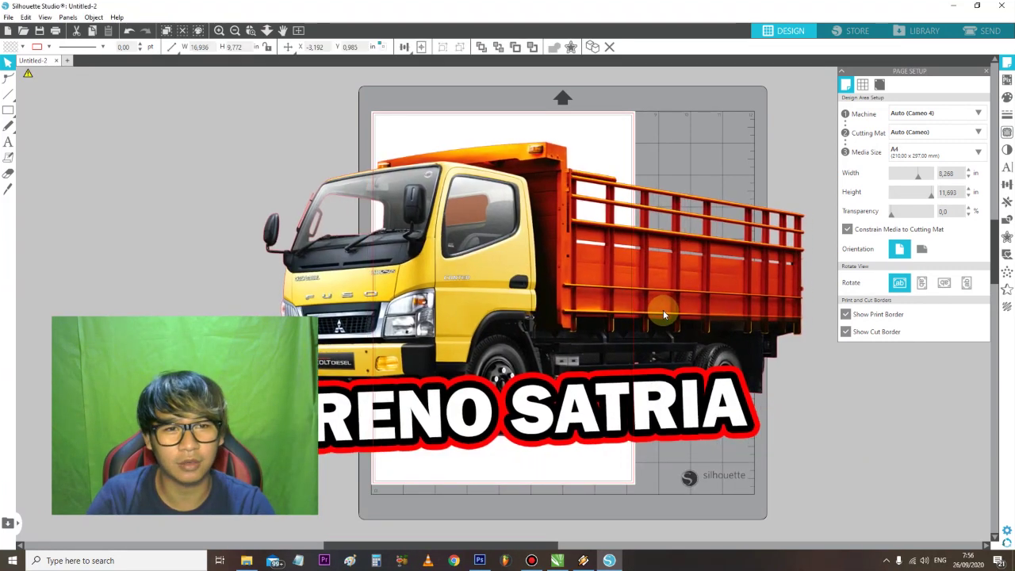
- Scale the truck image down to about 10.67 × 6.16 in and align its cab end with the page's left edge
click(266, 194)
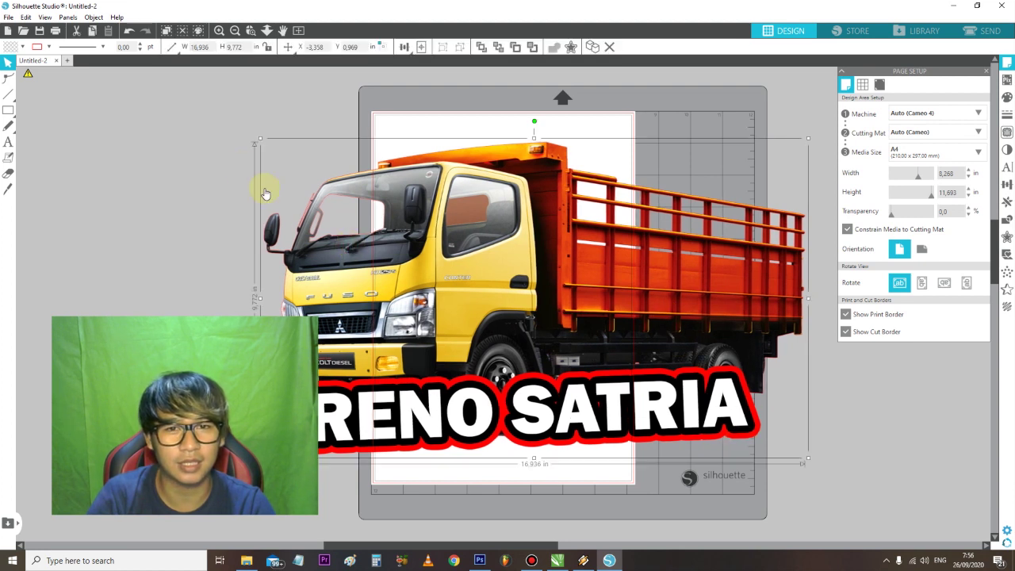
drag(261, 139, 474, 253)
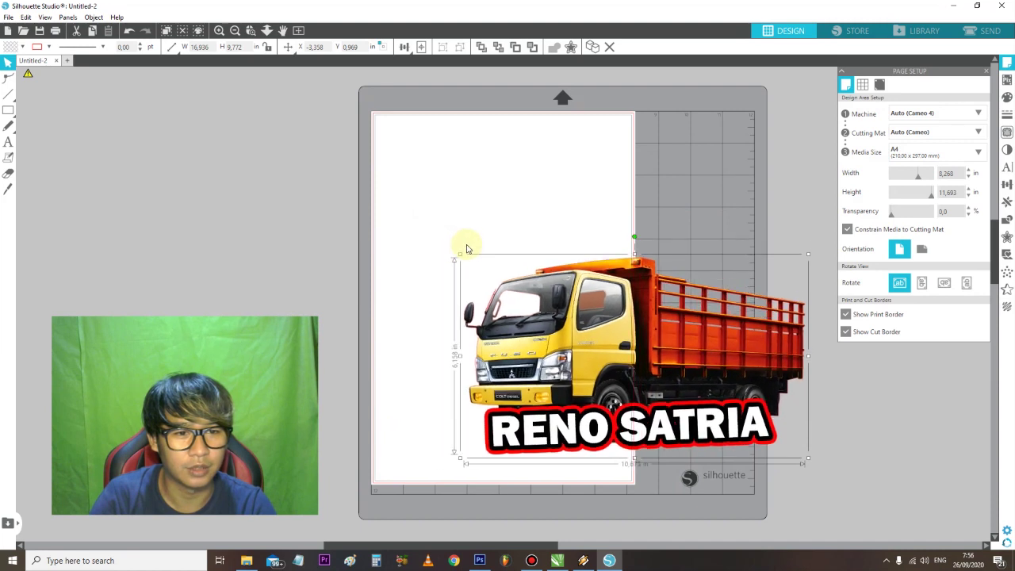
drag(669, 326, 579, 282)
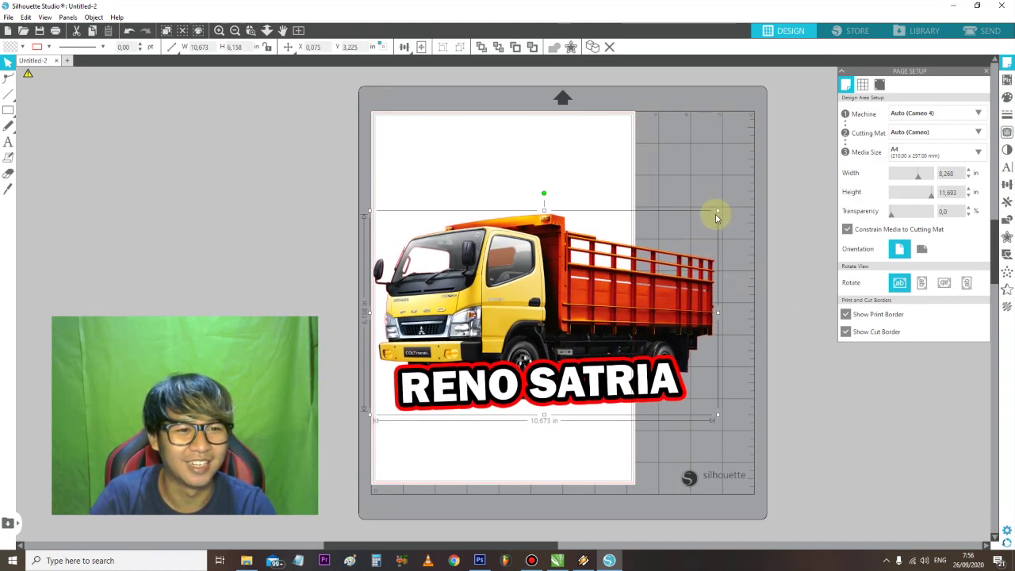
- Rotate the truck image about 90° counter-clockwise and move it inside the A4 page
drag(544, 194, 472, 315)
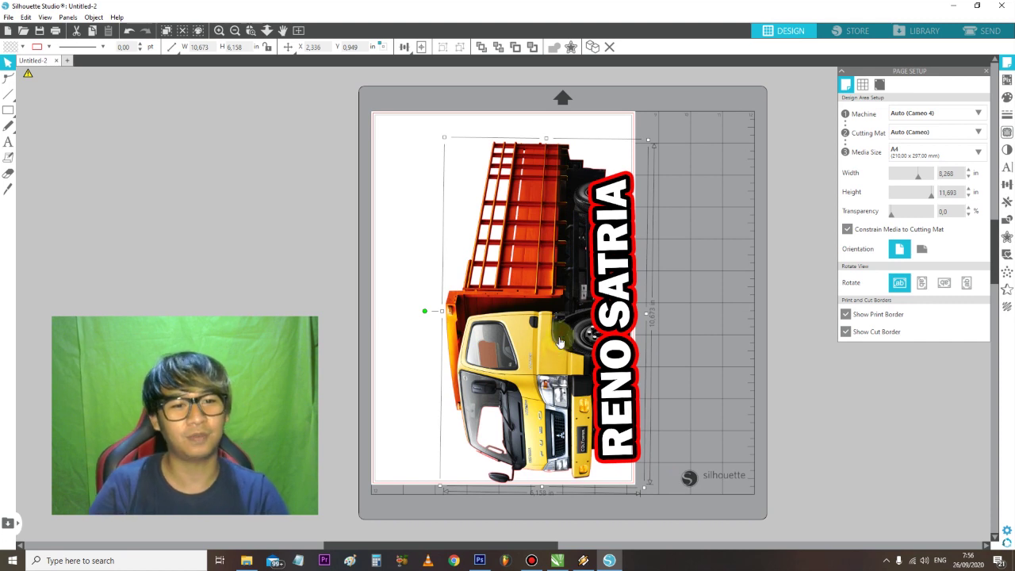
click(555, 371)
drag(556, 371, 525, 356)
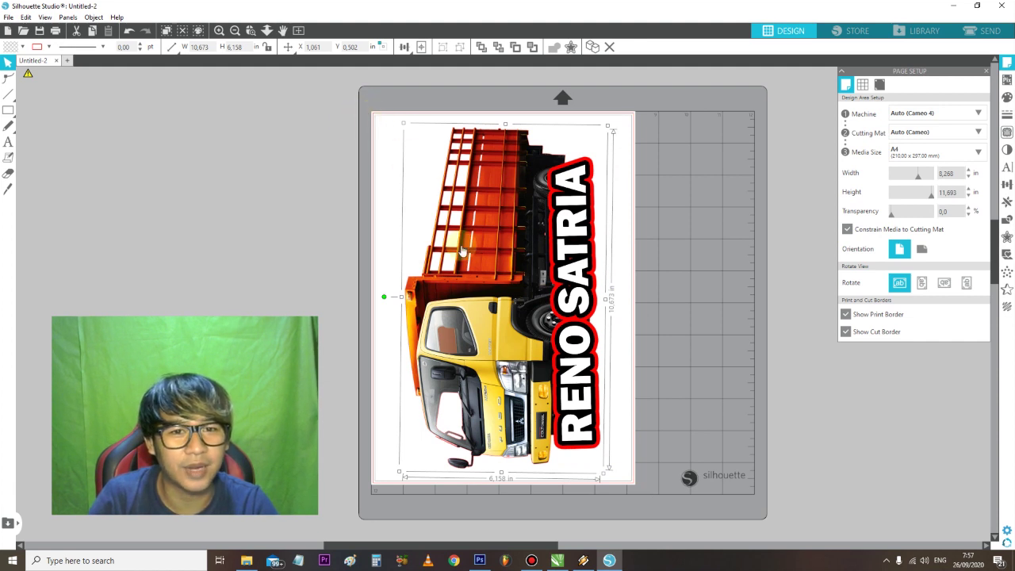
- Shrink the rotated truck image to about 10.2 × 5.89 in and centre it on the page
drag(403, 123, 417, 140)
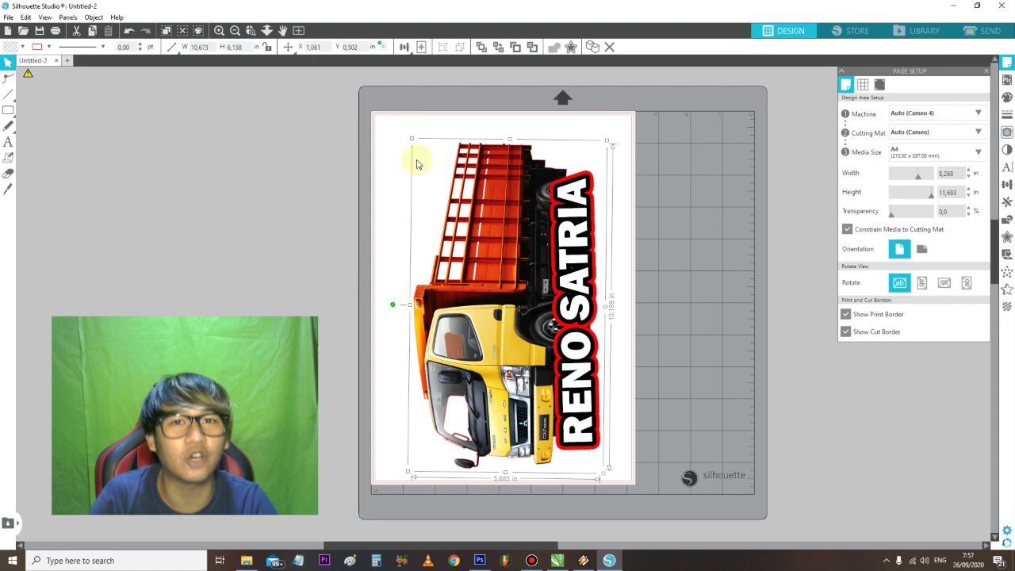
drag(533, 258, 533, 256)
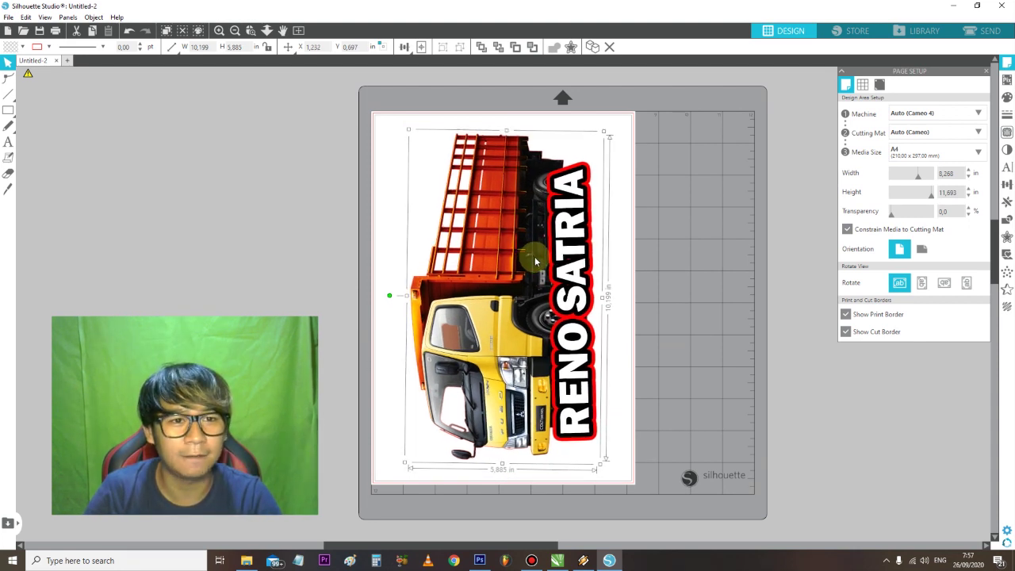
click(620, 227)
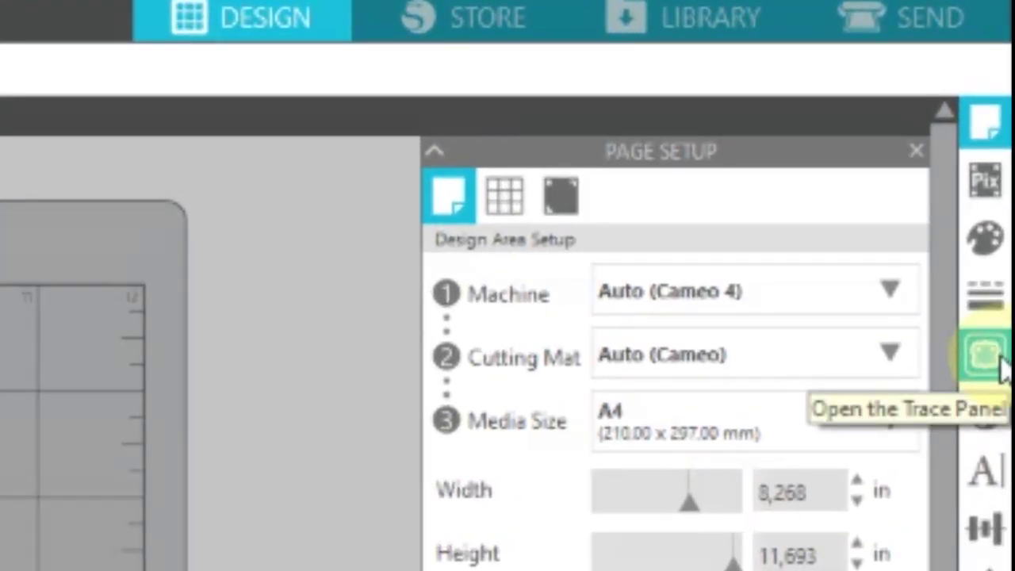
- Define a trace area that encloses the whole page with the truck image
click(1001, 364)
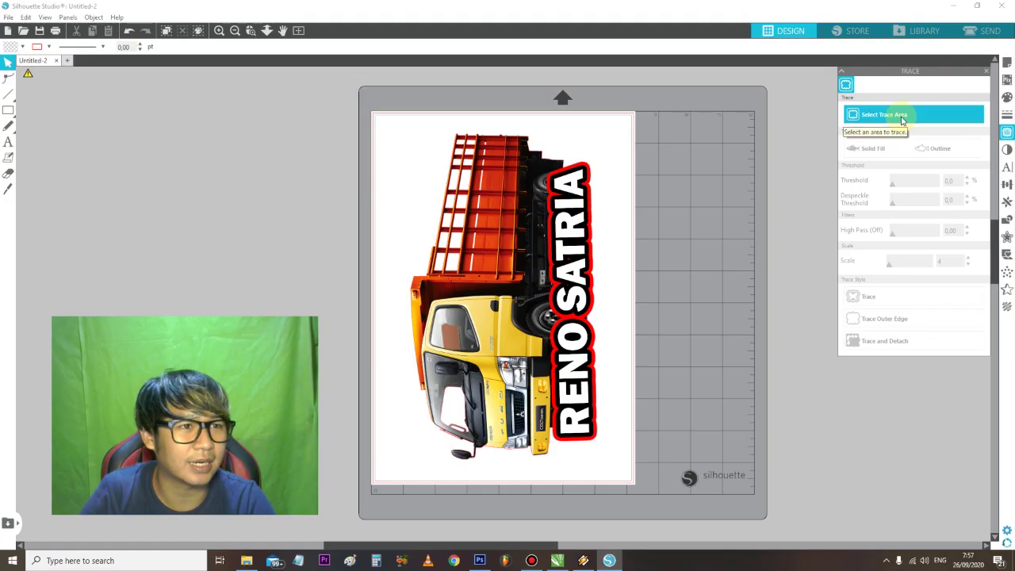
click(902, 116)
click(397, 119)
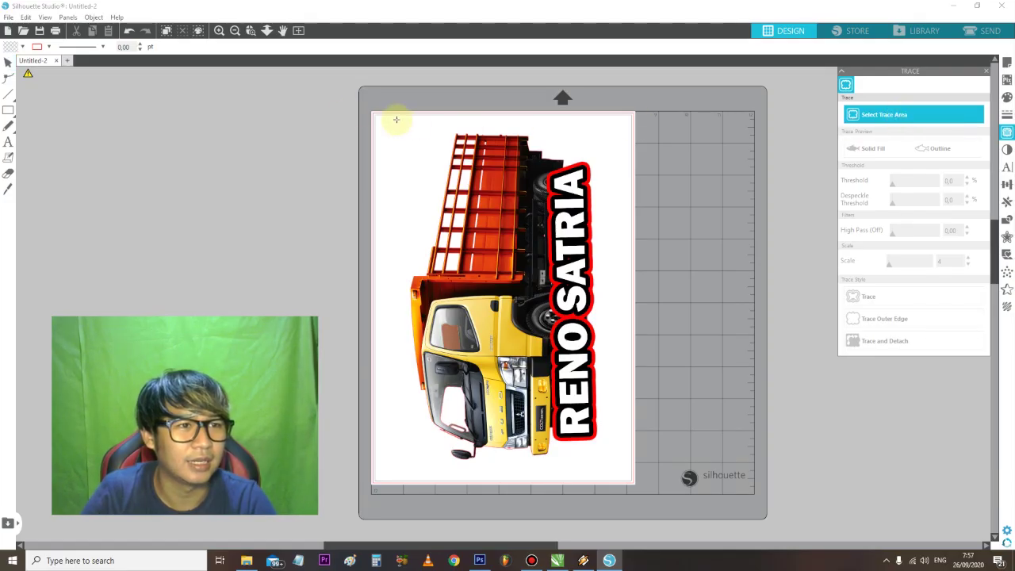
mouse_move(369, 109)
mouse_down()
mouse_move(456, 262)
mouse_move(642, 453)
mouse_move(645, 497)
mouse_move(657, 498)
mouse_up()
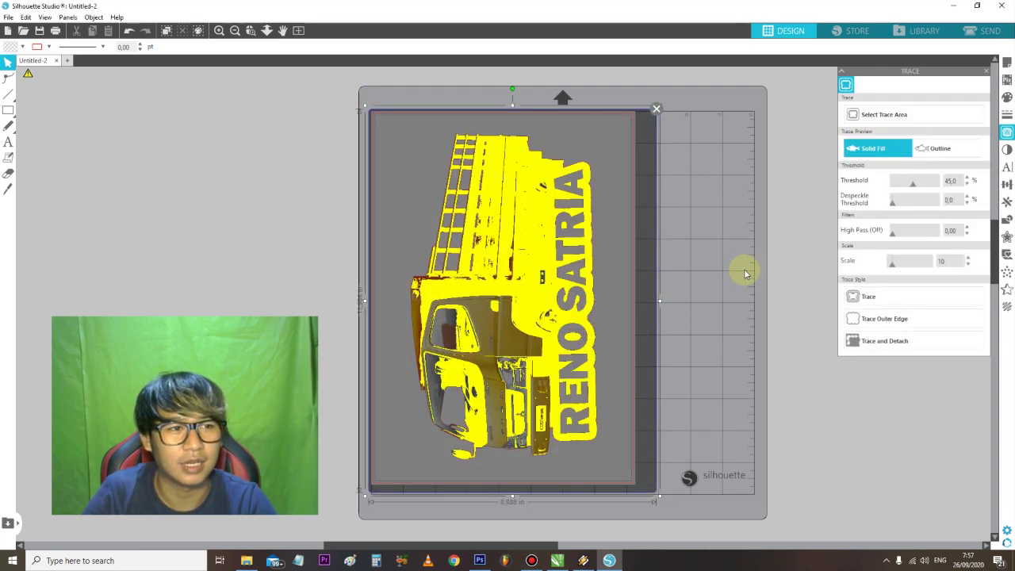
- Set the trace threshold to 100% and trace the outer edge of the truck image
scroll(487, 459, left, 3)
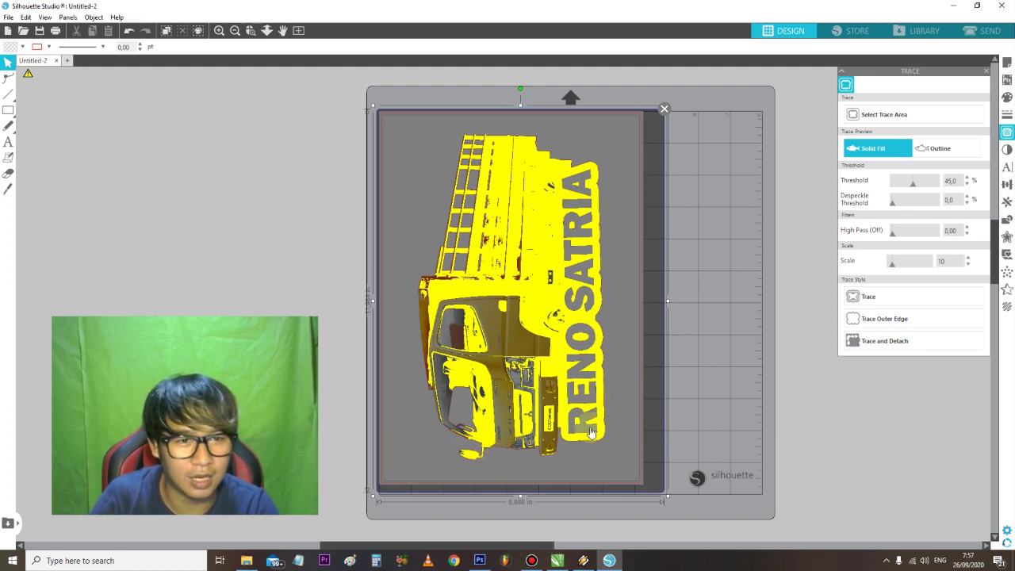
scroll(628, 444, right, 3)
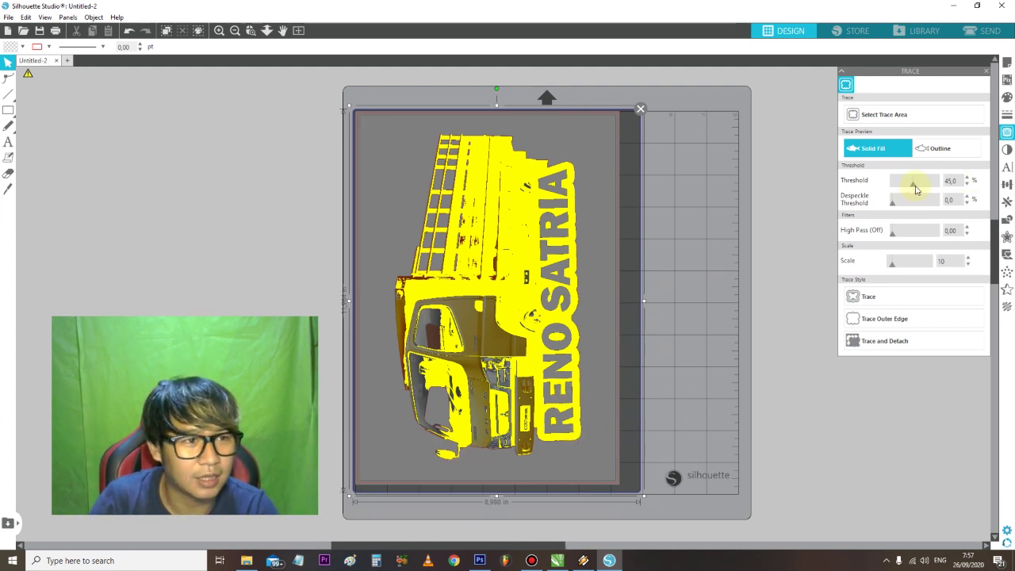
drag(913, 187, 937, 191)
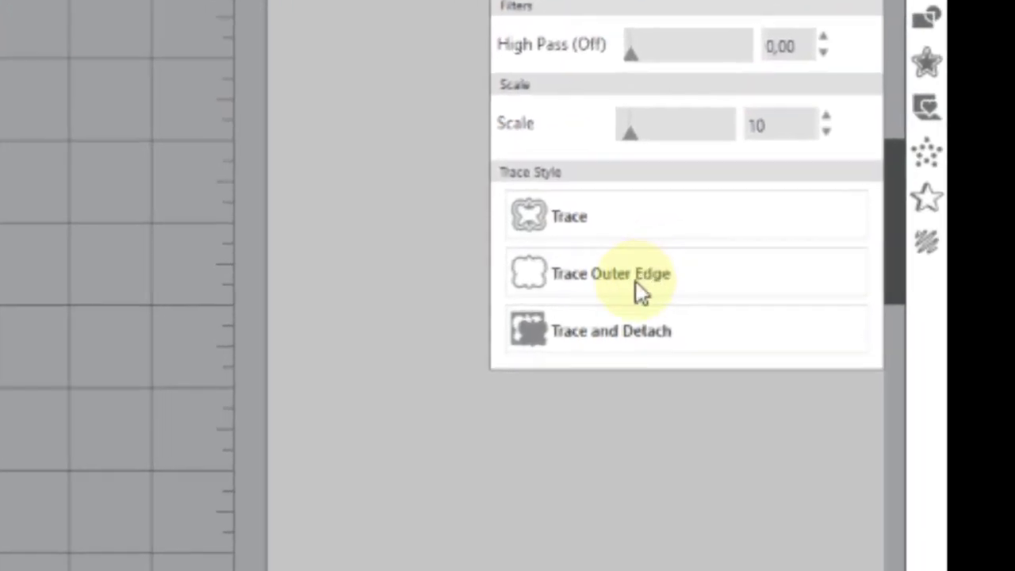
click(637, 284)
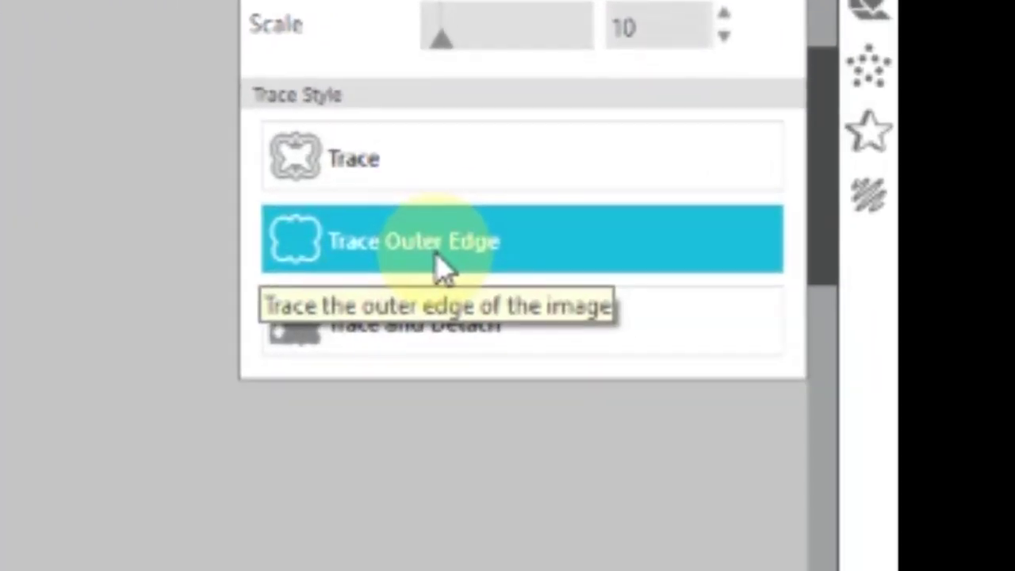
click(443, 266)
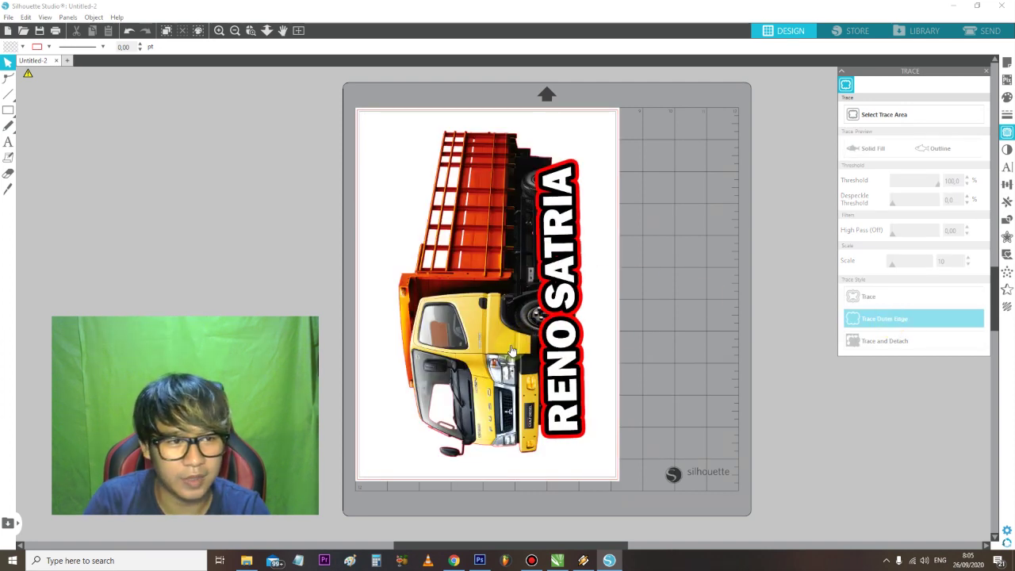
- Move the truck image aside to check the traced outline beneath it, and undo the move
drag(510, 347, 599, 349)
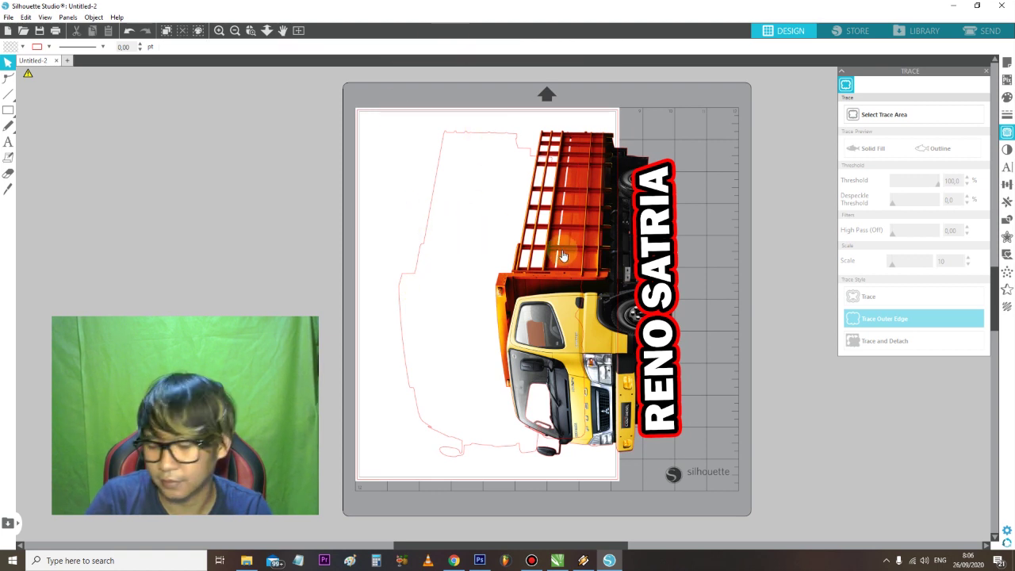
key(ctrl+z)
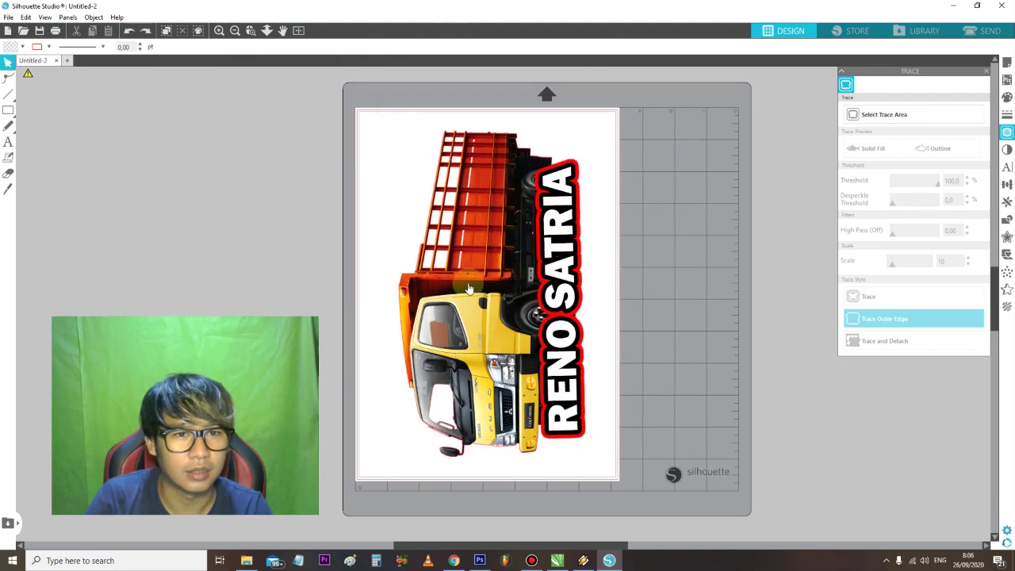
key(ctrl+y)
mouse_move(522, 297)
mouse_down()
mouse_move(687, 308)
mouse_move(591, 307)
mouse_up()
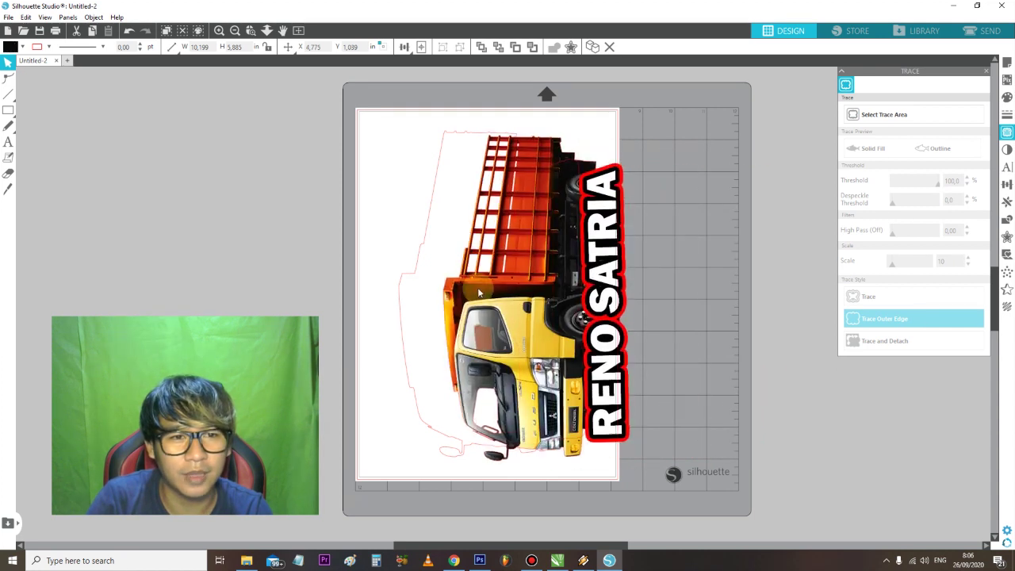
key(ctrl+z)
key(ctrl+y)
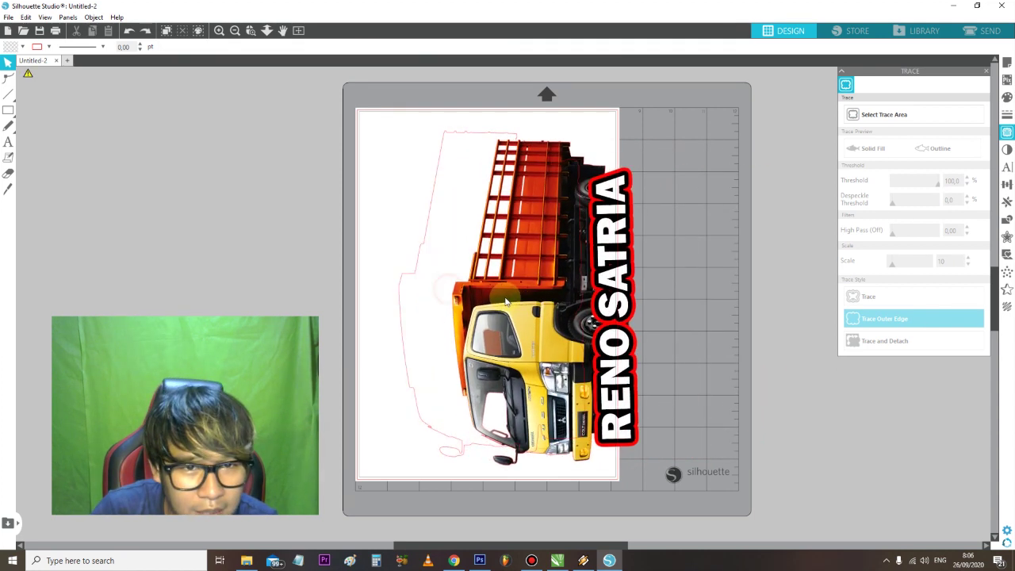
key(ctrl+z)
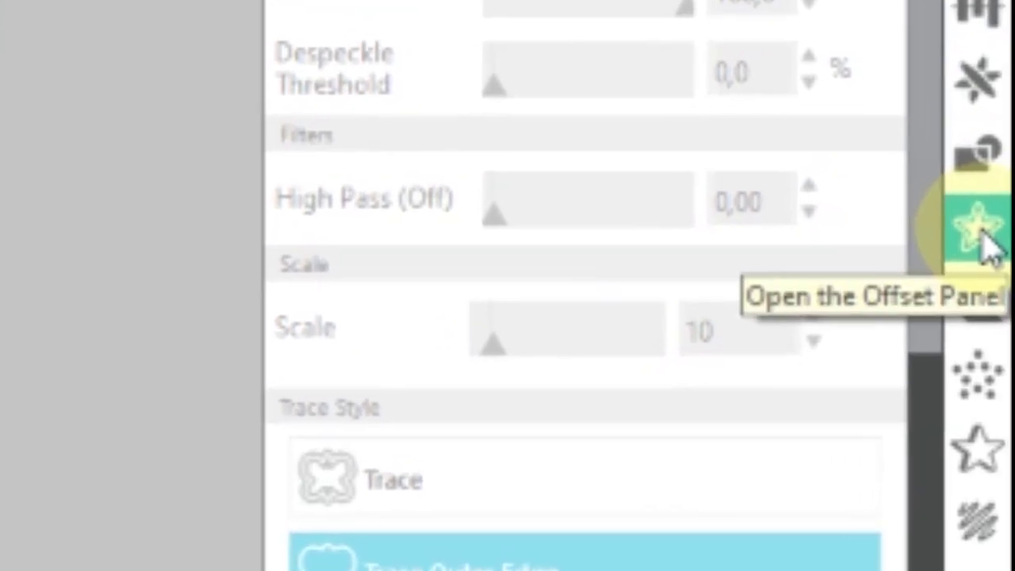
- Offset the traced truck outline outward by 0.125 in with rounded corners
click(984, 246)
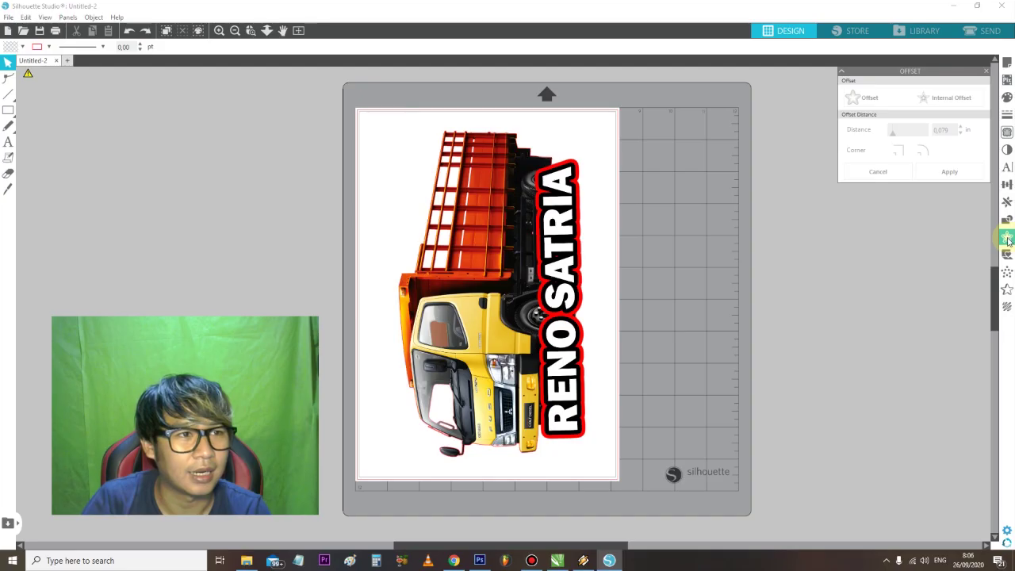
click(532, 269)
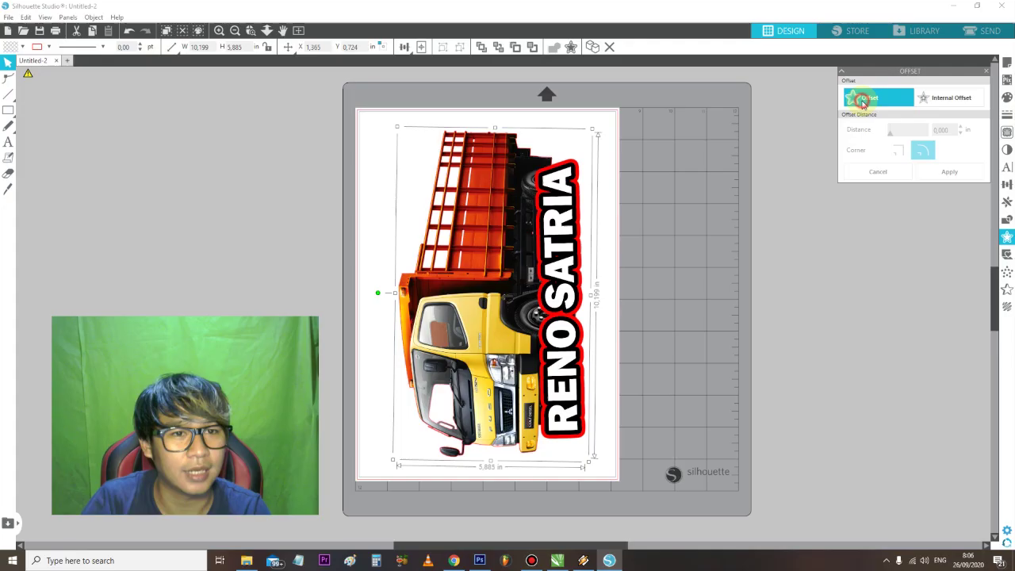
click(379, 191)
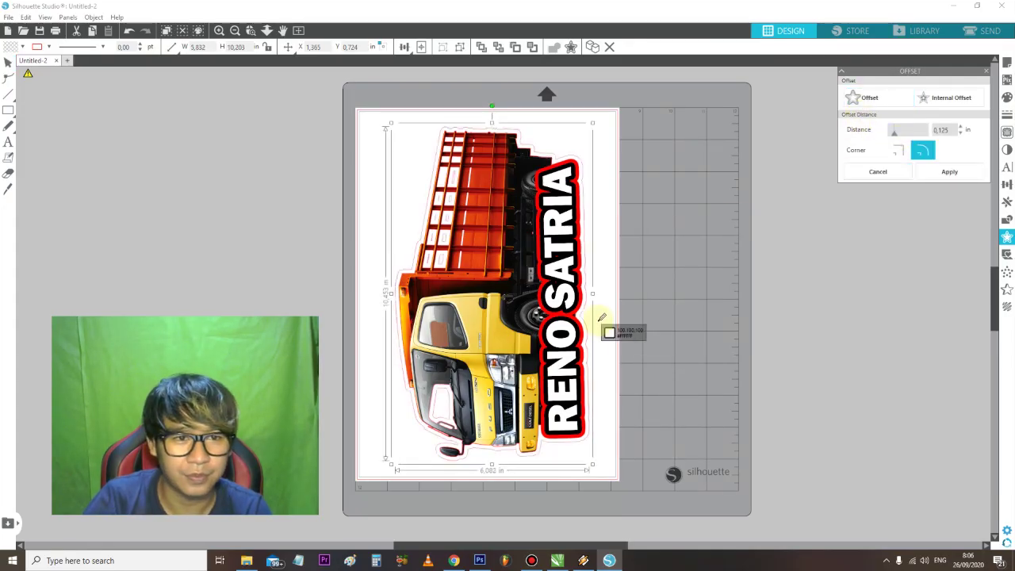
scroll(594, 313, up, 2)
click(589, 292)
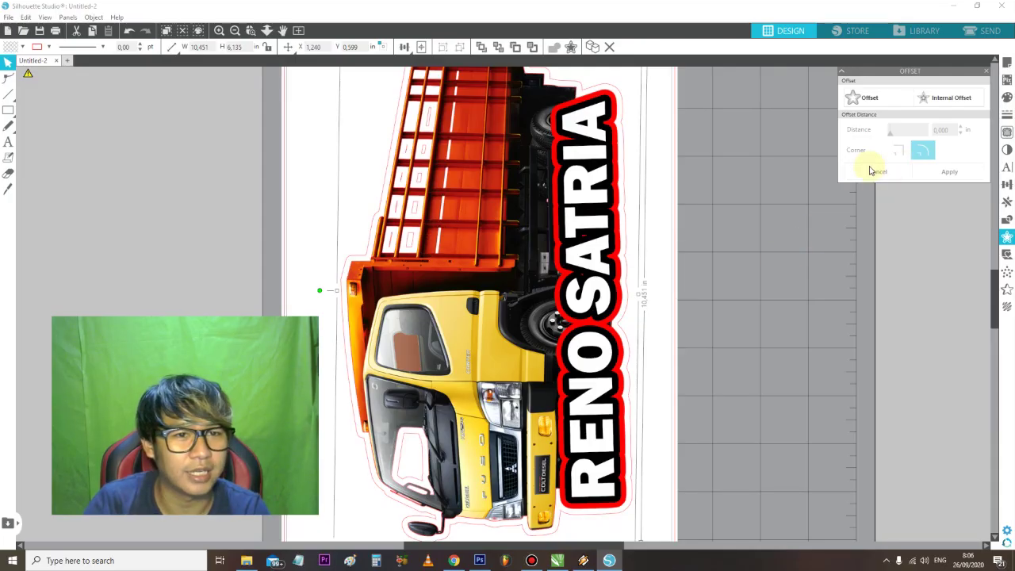
- Try to add a second 0.125 in offset around the existing offset outline
click(890, 98)
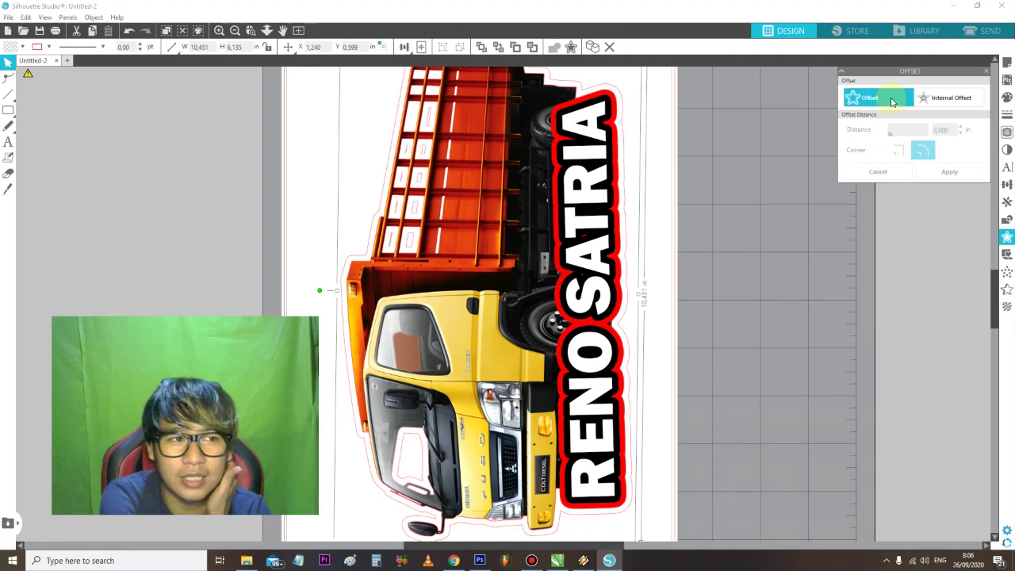
click(892, 100)
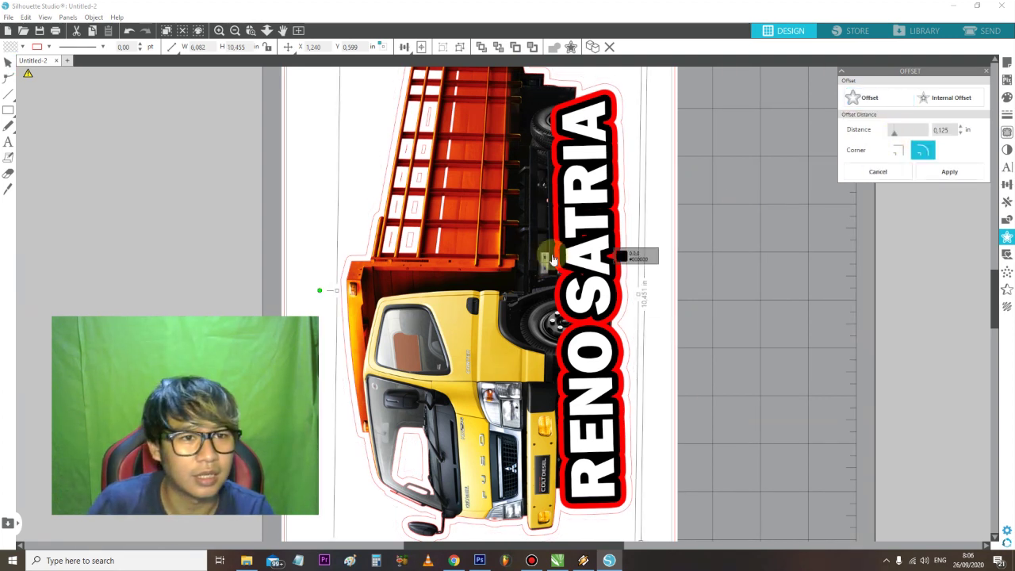
click(629, 259)
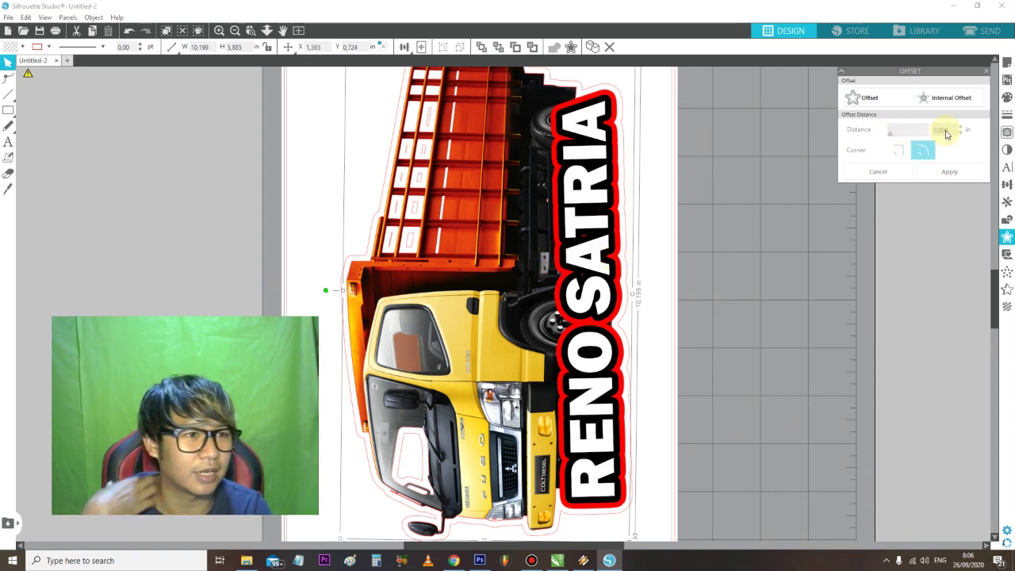
- Offset the original 10.199 × 5.885 in truck shape again by 0.125 in with rounded corners and apply it
click(887, 100)
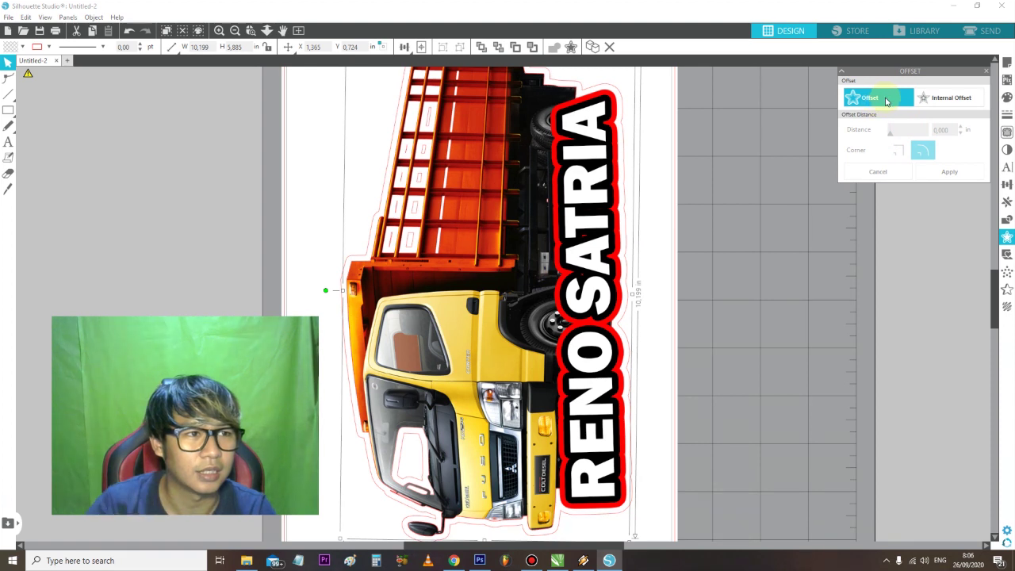
click(897, 153)
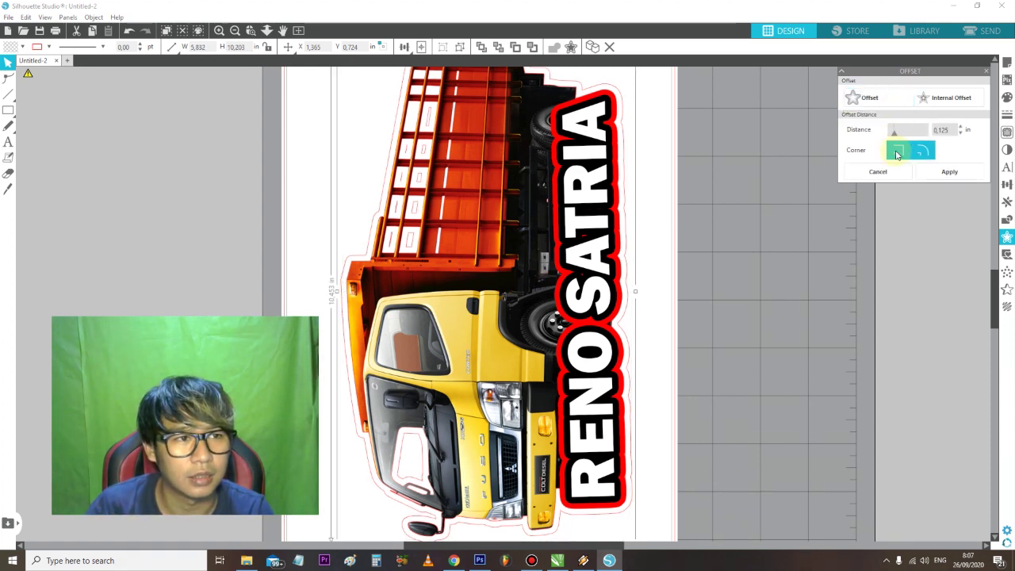
click(894, 135)
mouse_move(897, 136)
mouse_down()
mouse_move(906, 138)
mouse_move(895, 138)
mouse_up()
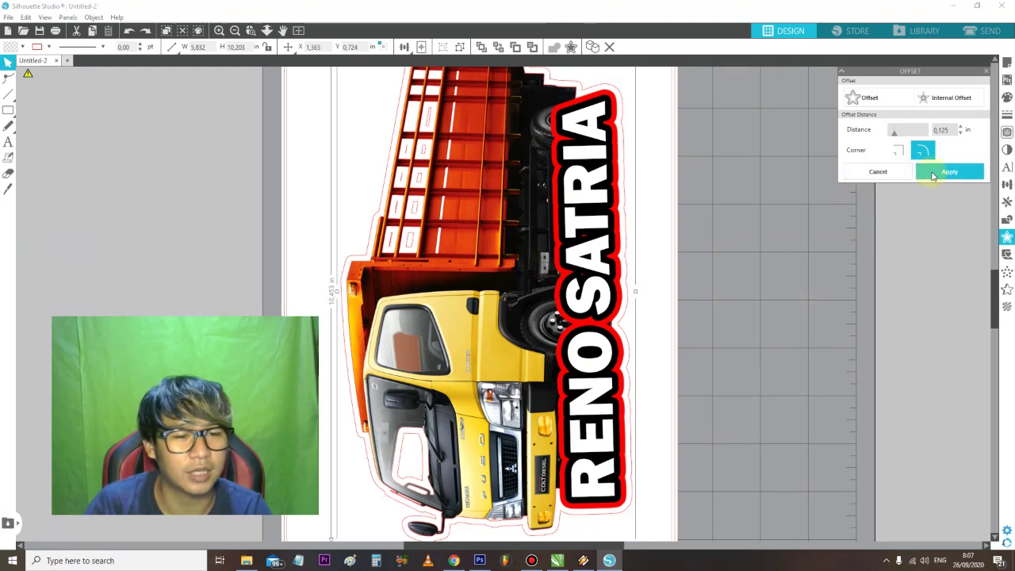
click(934, 173)
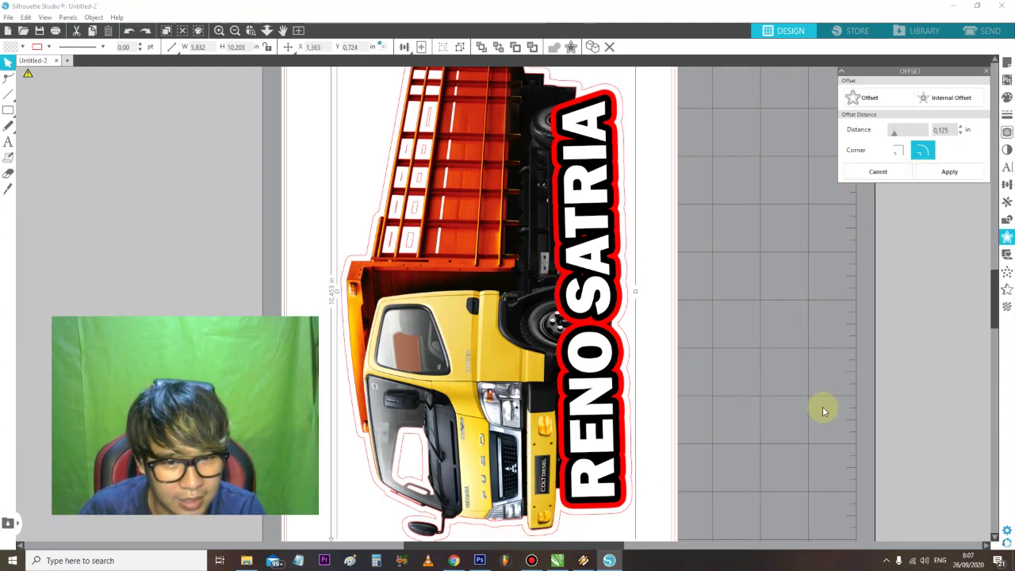
click(945, 179)
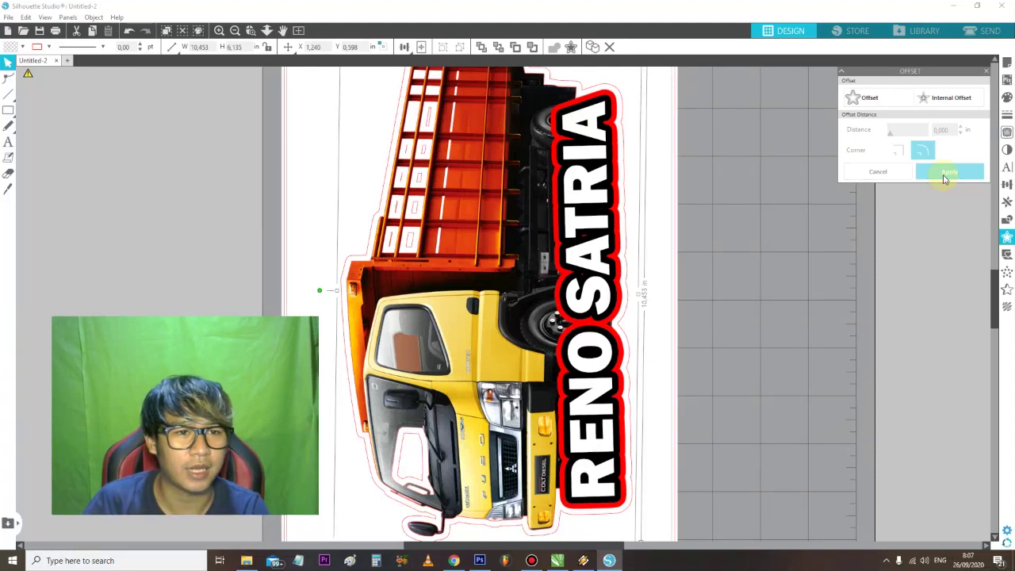
- Examine the truck page in the print preview and its page setup, and cancel both
scroll(836, 293, down, 1)
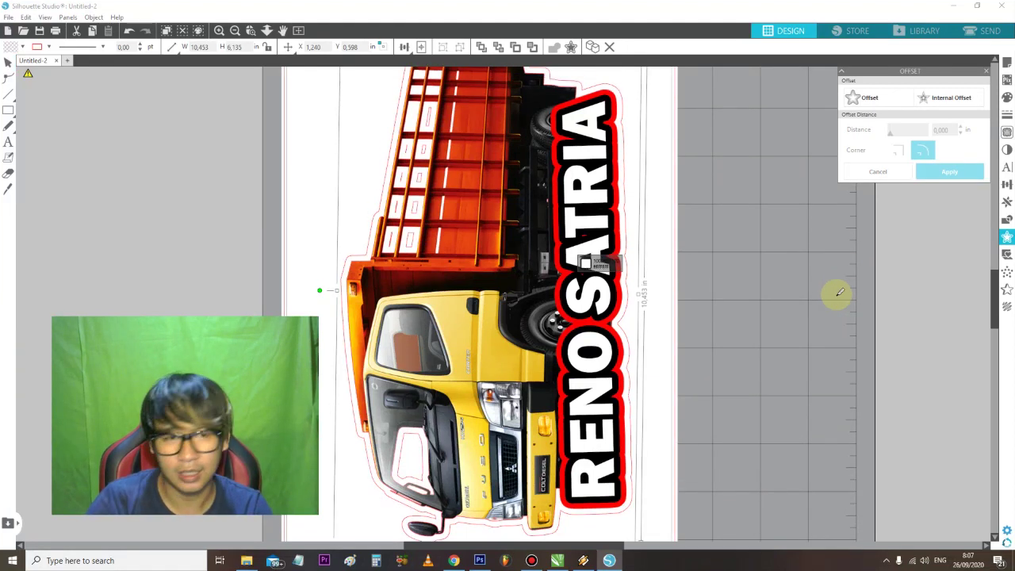
scroll(836, 293, down, 2)
key(v)
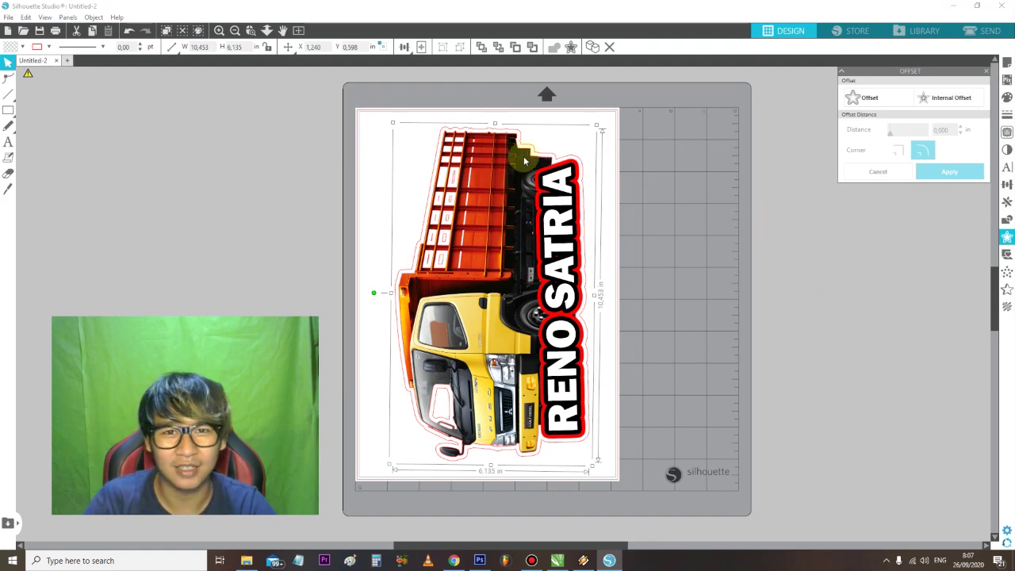
click(58, 32)
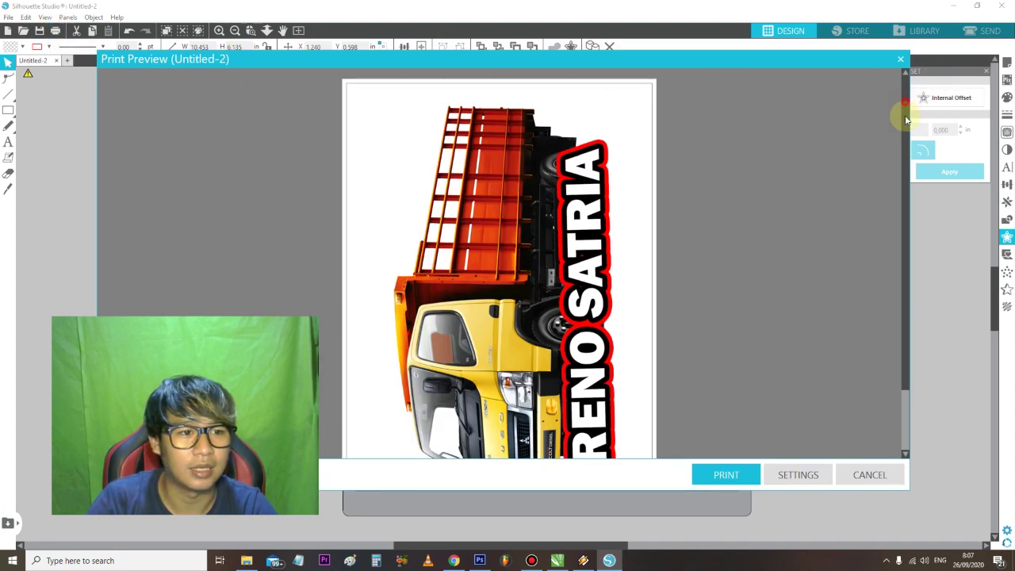
drag(909, 104, 913, 279)
click(810, 474)
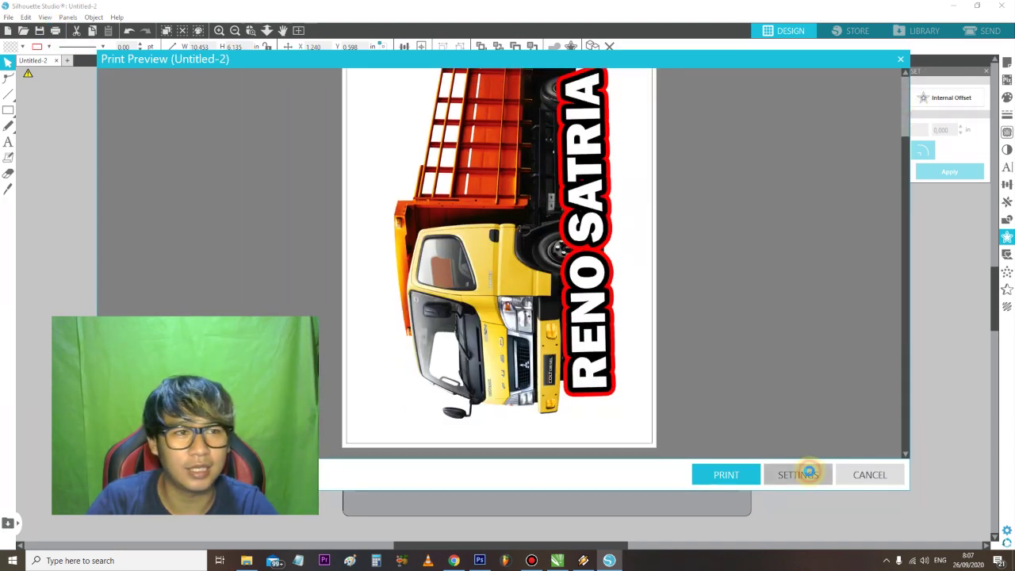
click(292, 290)
click(880, 474)
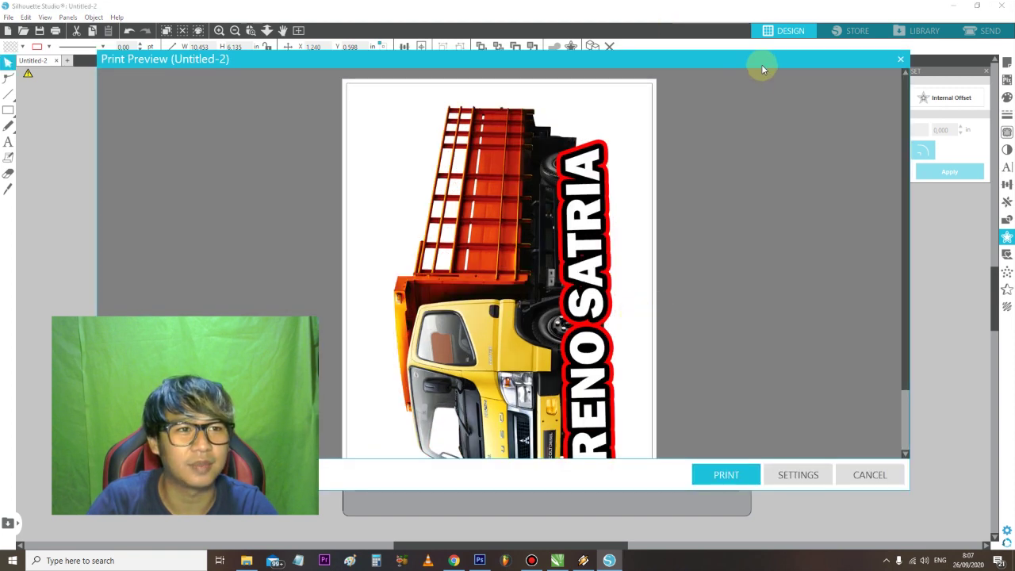
- Set the print page to A4 210 x 297 mm portrait with Umpan Kertas Belakang as the paper source, and review the preview
mouse_move(764, 59)
mouse_down()
mouse_move(716, 56)
mouse_move(809, 56)
mouse_move(757, 66)
mouse_up()
click(806, 482)
click(219, 201)
click(222, 208)
click(228, 217)
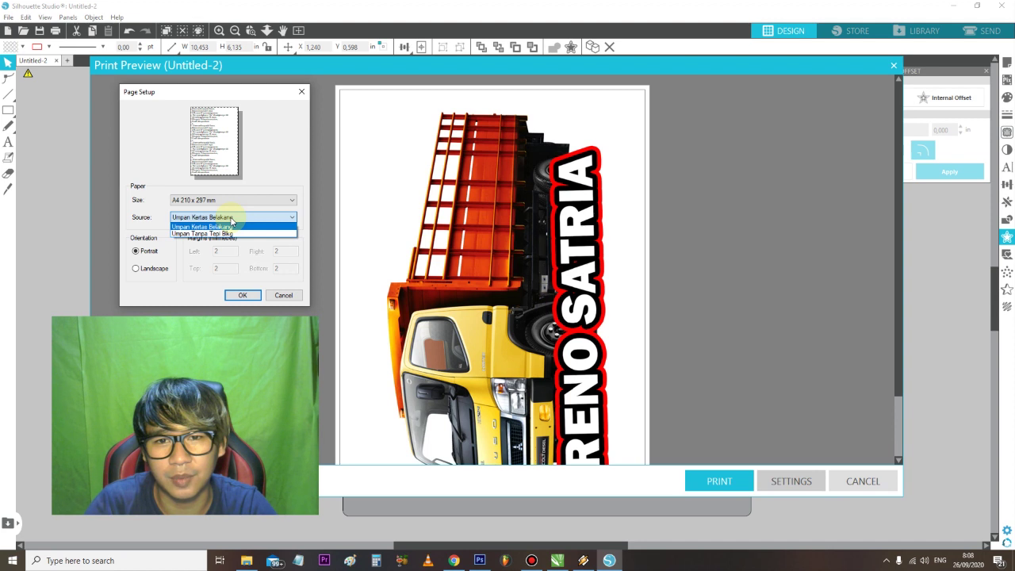
click(232, 223)
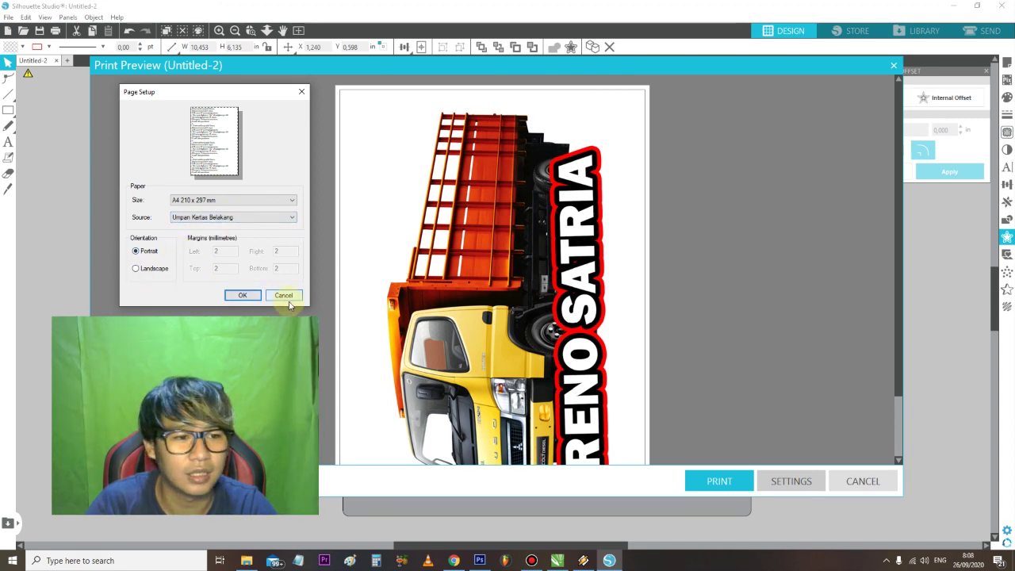
click(243, 295)
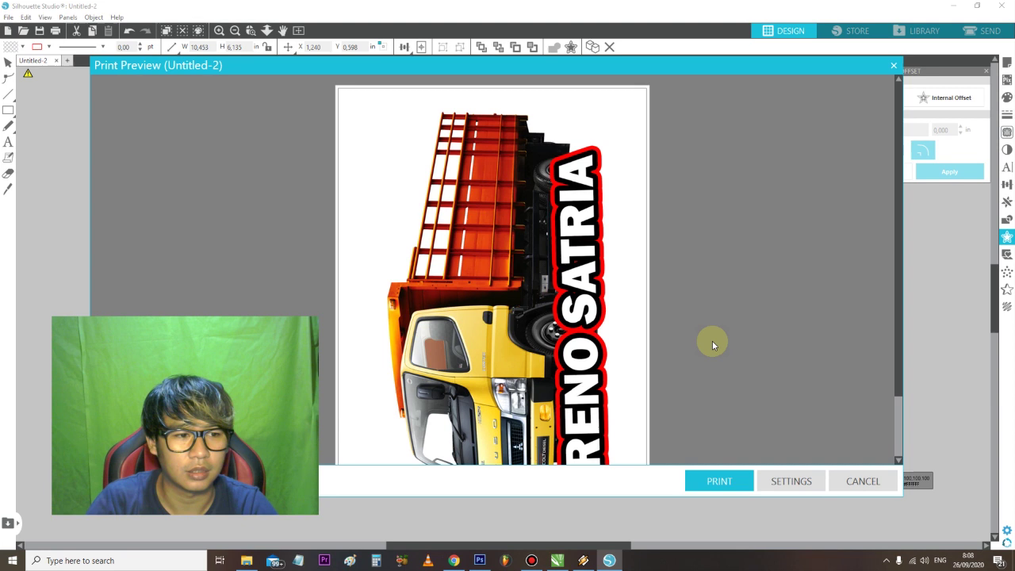
drag(900, 236, 902, 291)
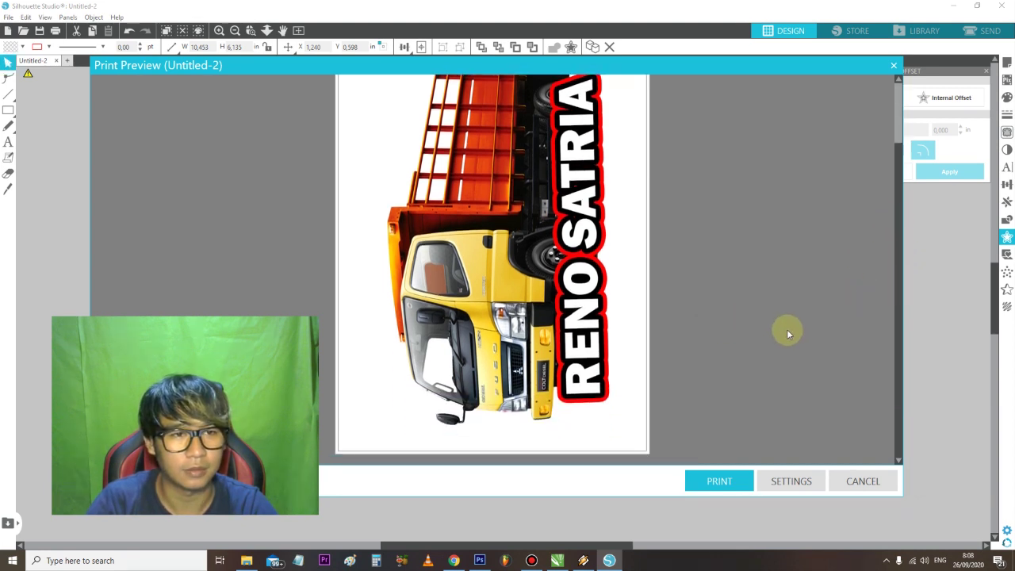
scroll(787, 332, up, 2)
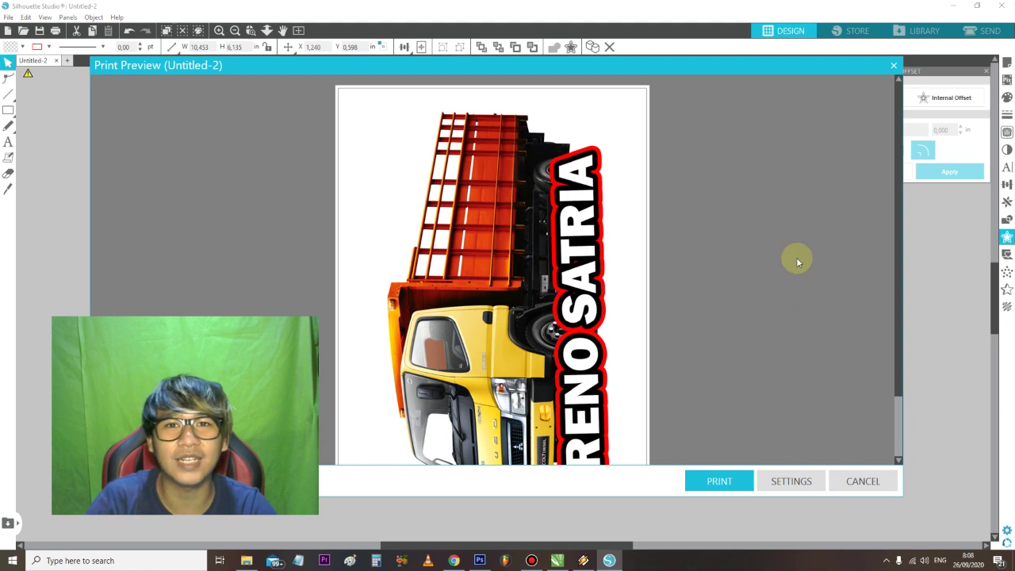